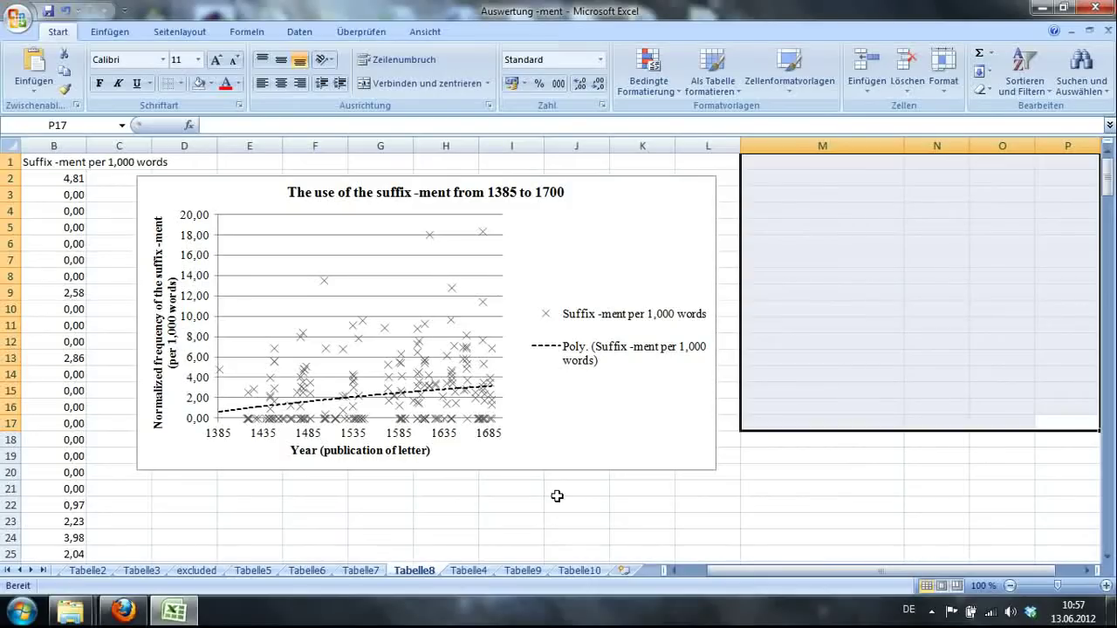
# Enable the Analyse-Funktionen and Analyse-Funktionen - VBA add-ins.
pyautogui.moveTo(782, 571); pyautogui.dragTo(752, 571)
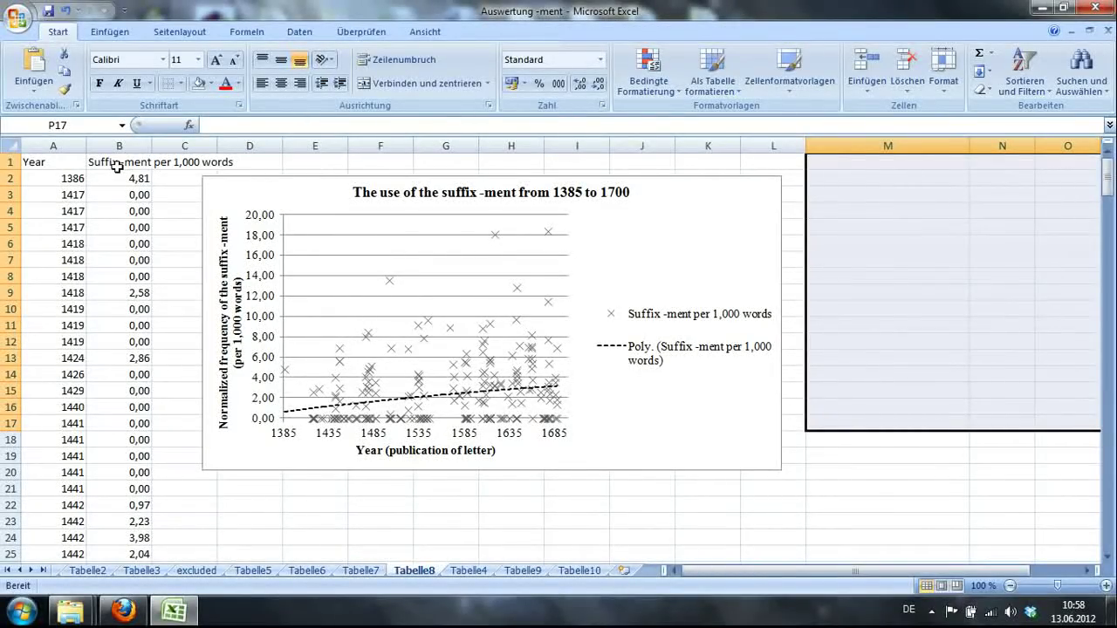
pyautogui.click(299, 31)
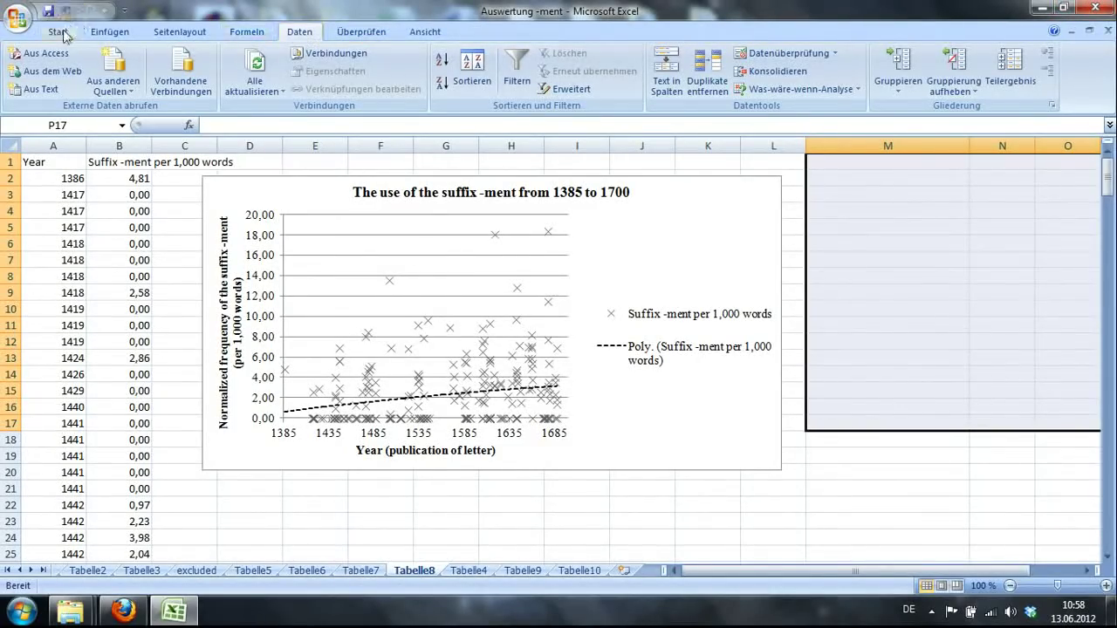
pyautogui.click(21, 23)
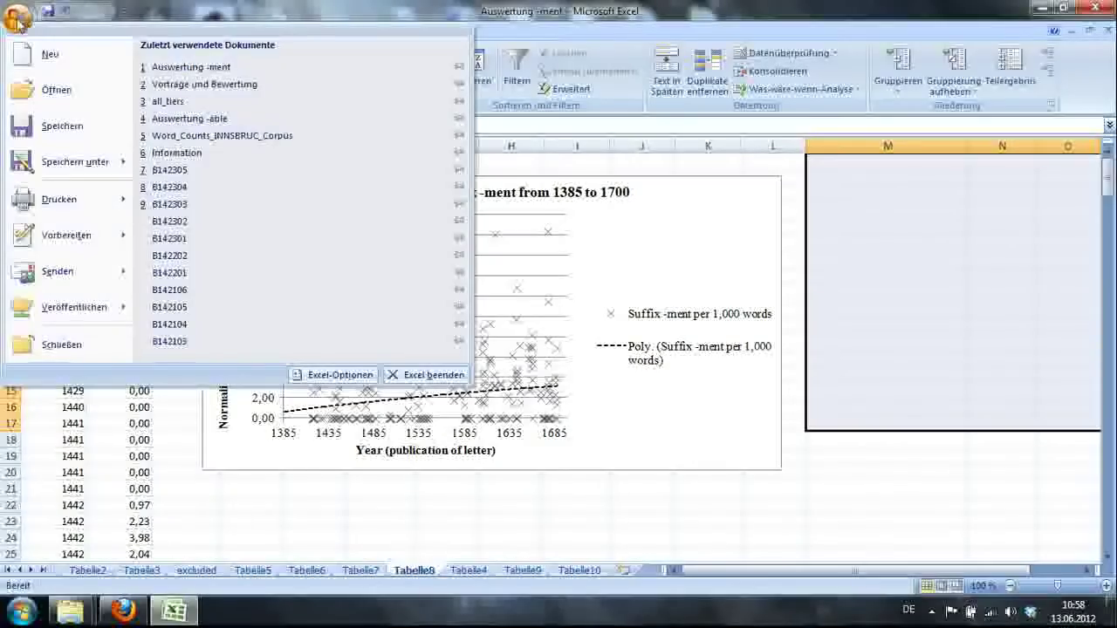
pyautogui.click(337, 374)
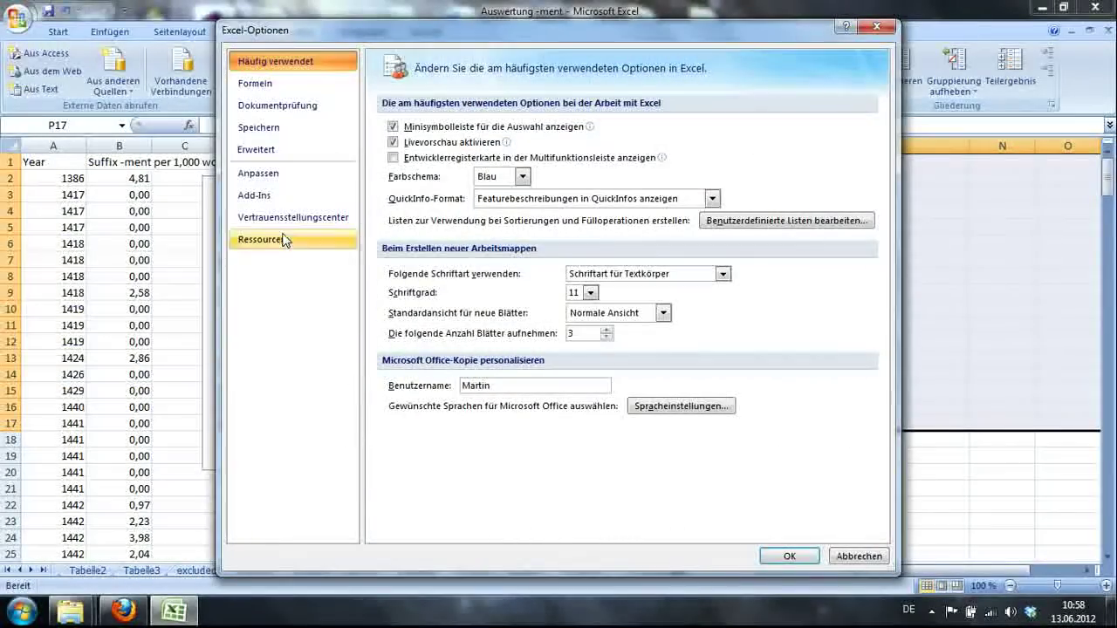
pyautogui.click(258, 194)
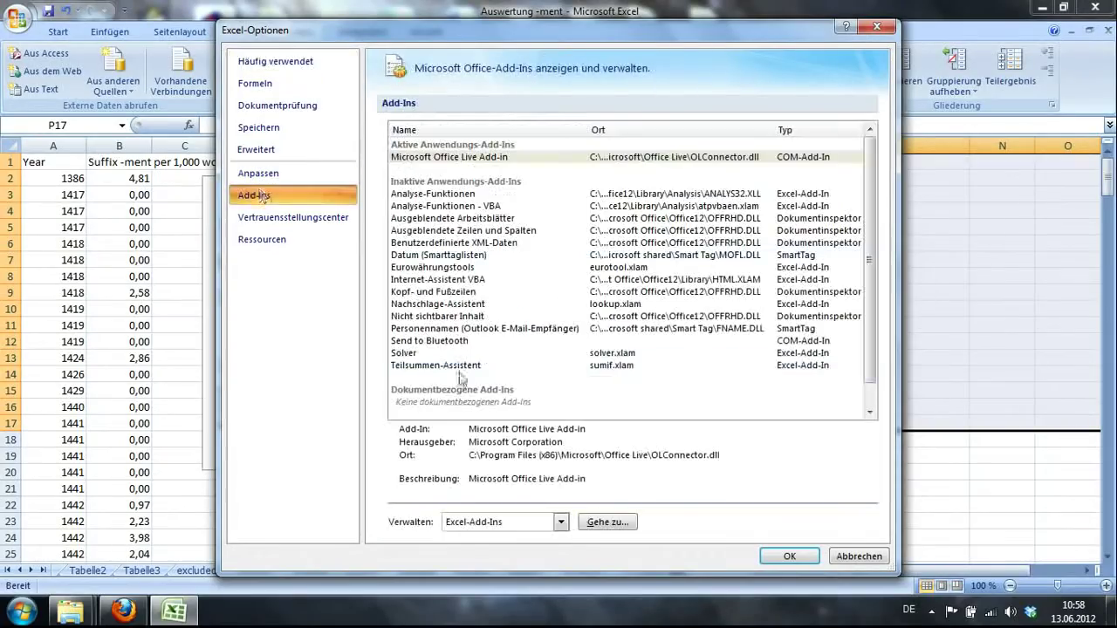
pyautogui.click(600, 522)
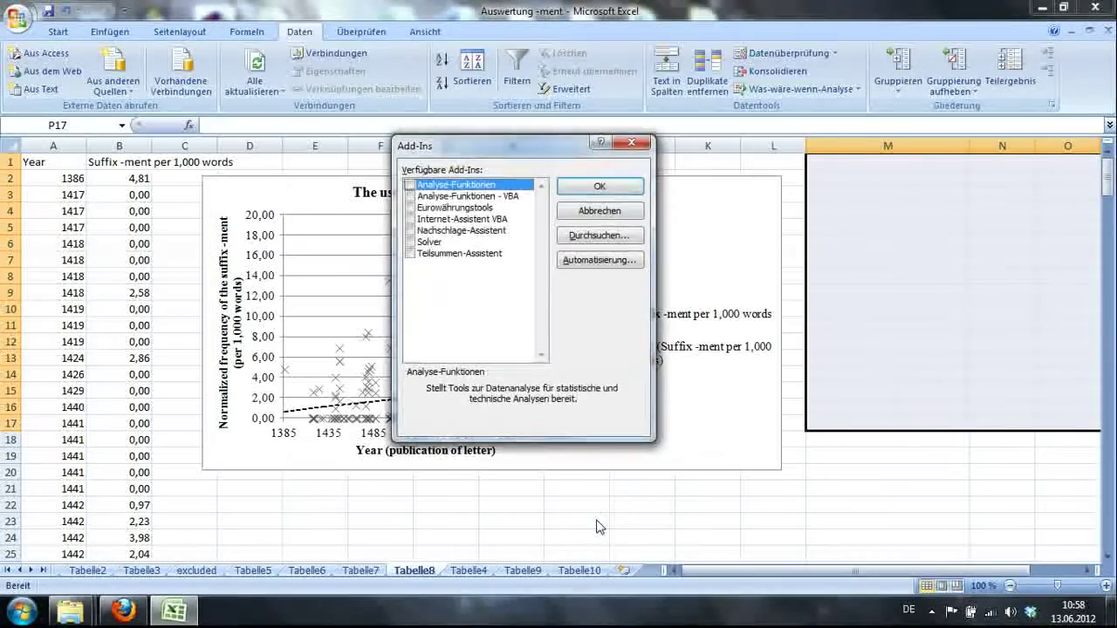
pyautogui.click(410, 196)
pyautogui.click(409, 185)
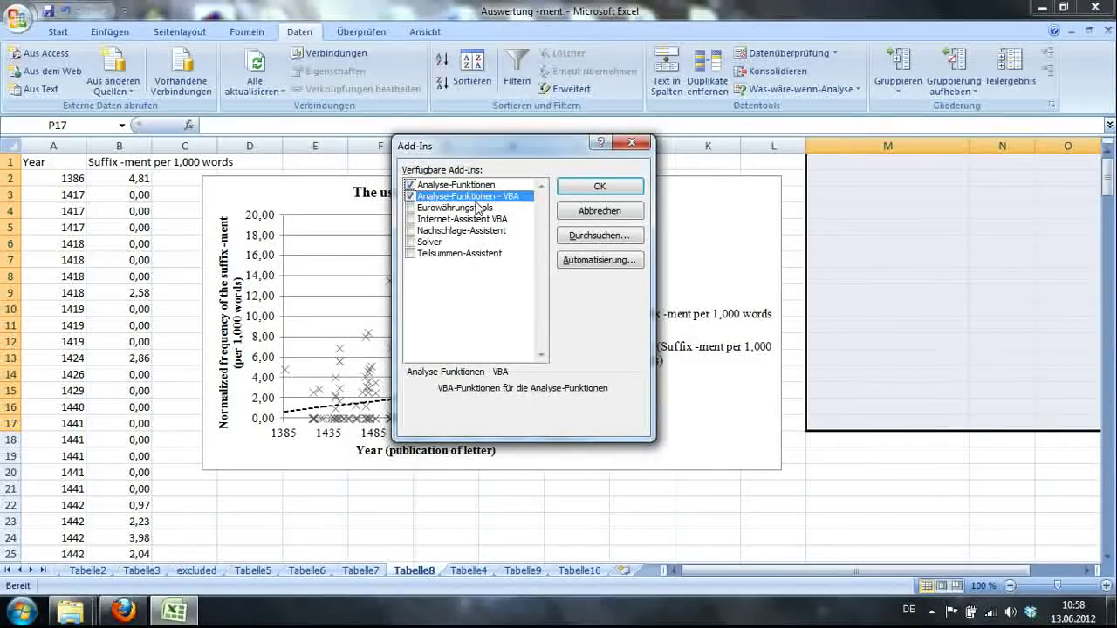
pyautogui.click(599, 187)
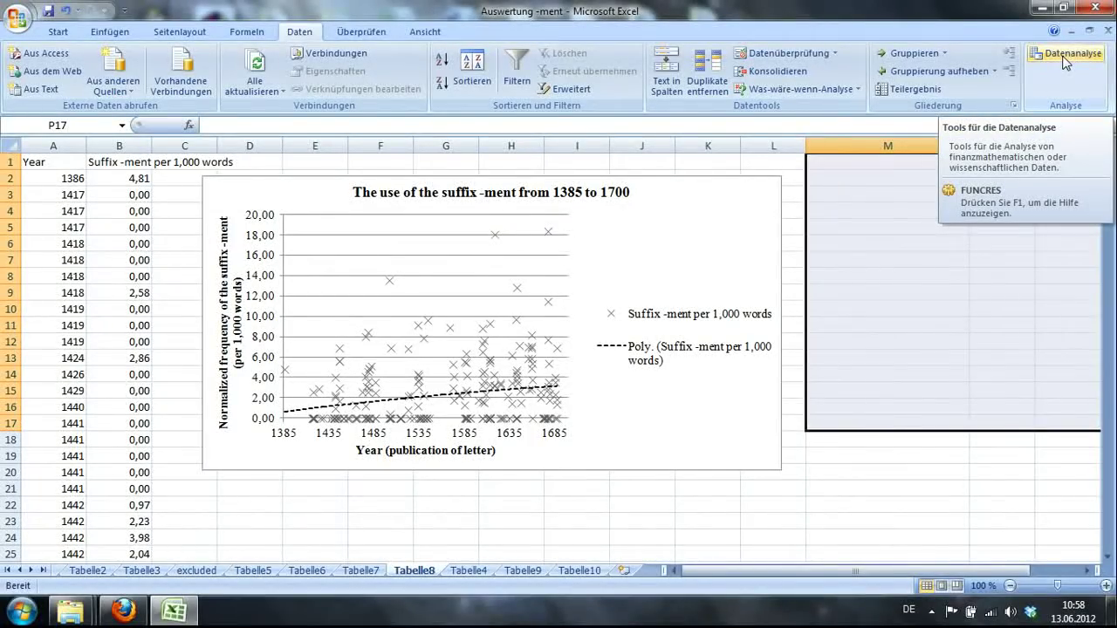
# Start the data analysis function Zweistichproben t-Test: Unterschiedlicher Varianzen.
pyautogui.click(1064, 63)
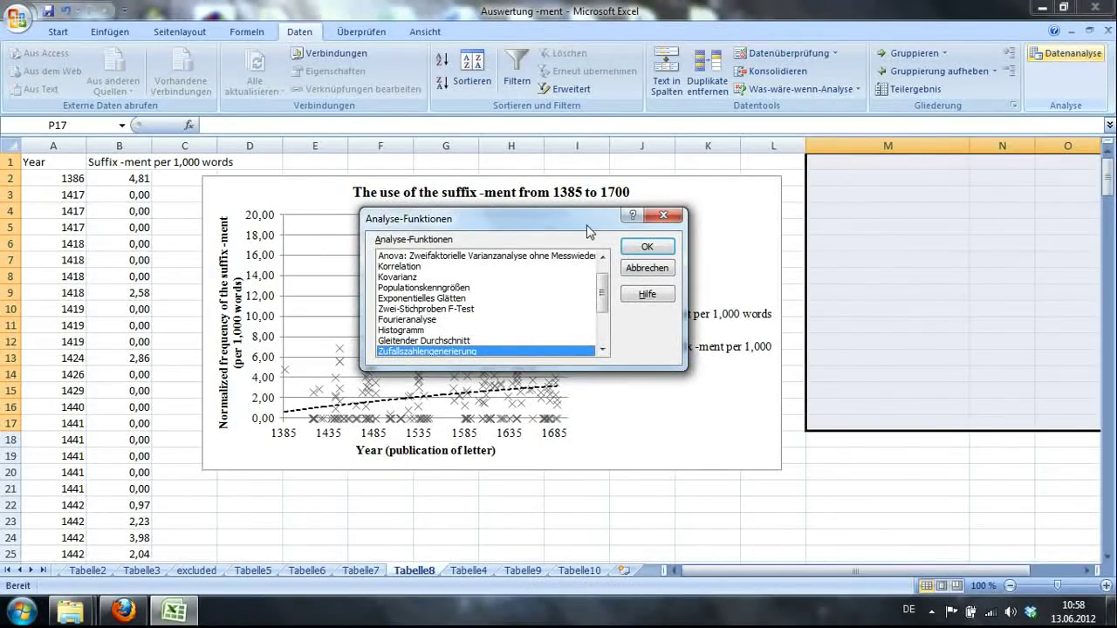
pyautogui.moveTo(588, 231); pyautogui.dragTo(942, 414)
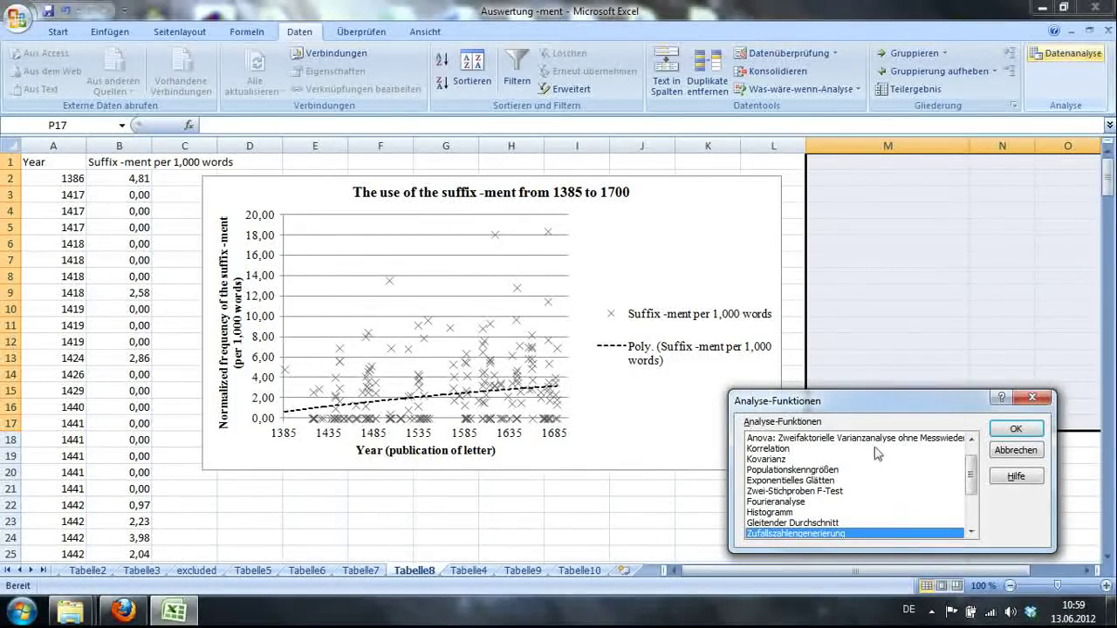
pyautogui.moveTo(975, 471); pyautogui.dragTo(976, 508)
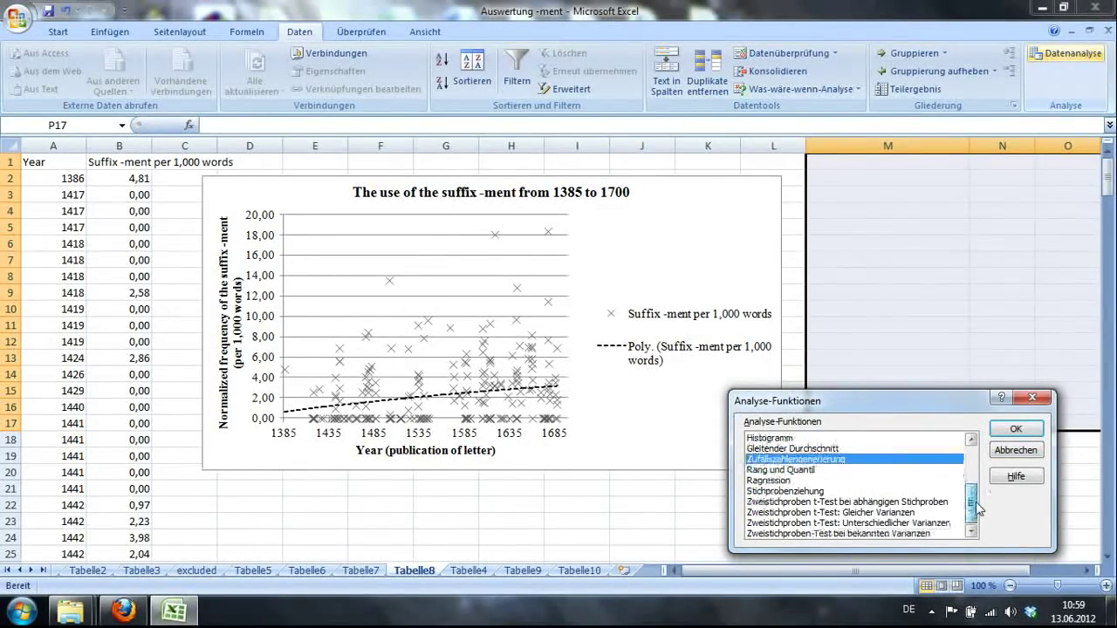
pyautogui.click(890, 523)
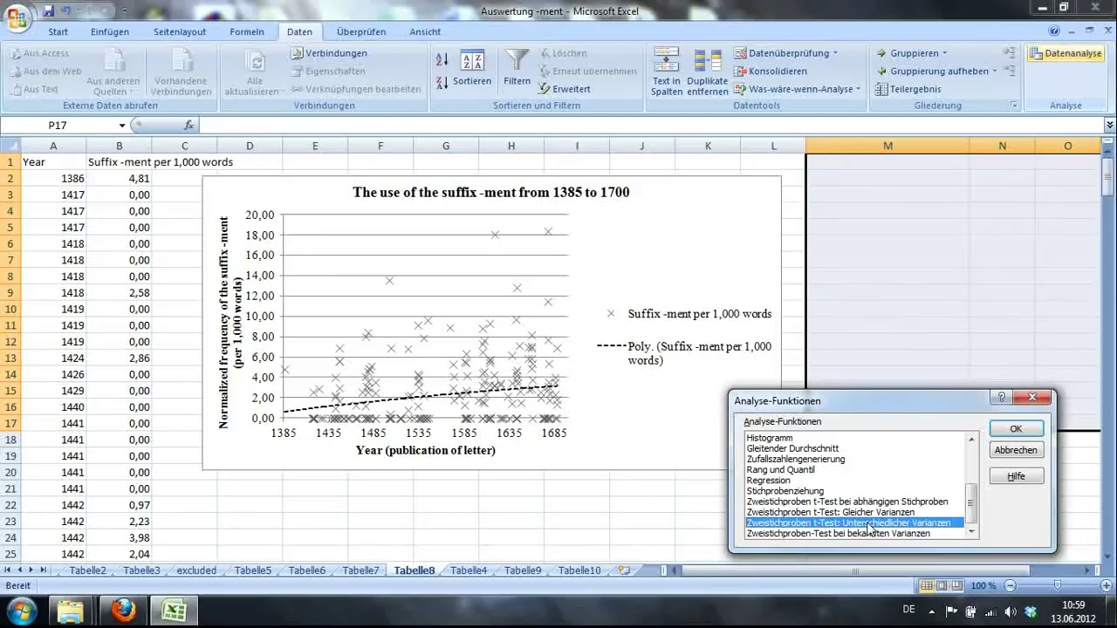
pyautogui.click(1014, 429)
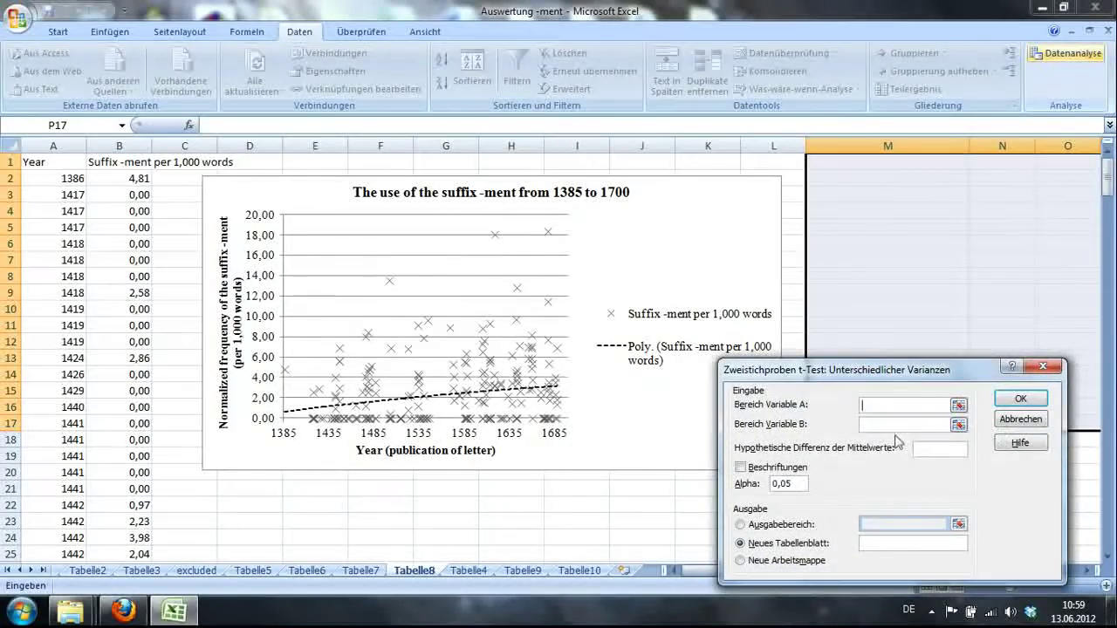
# Turn on Beschriftungen for the t-test and set the range of variable A to the Year column, A1:A255.
pyautogui.click(748, 470)
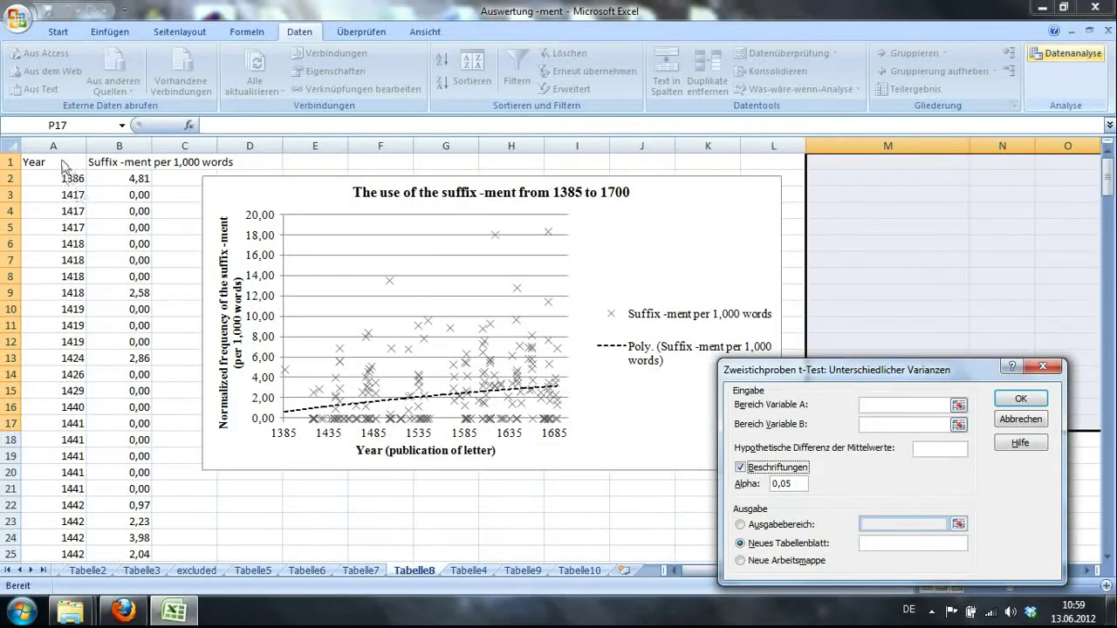
pyautogui.click(868, 404)
pyautogui.click(70, 166)
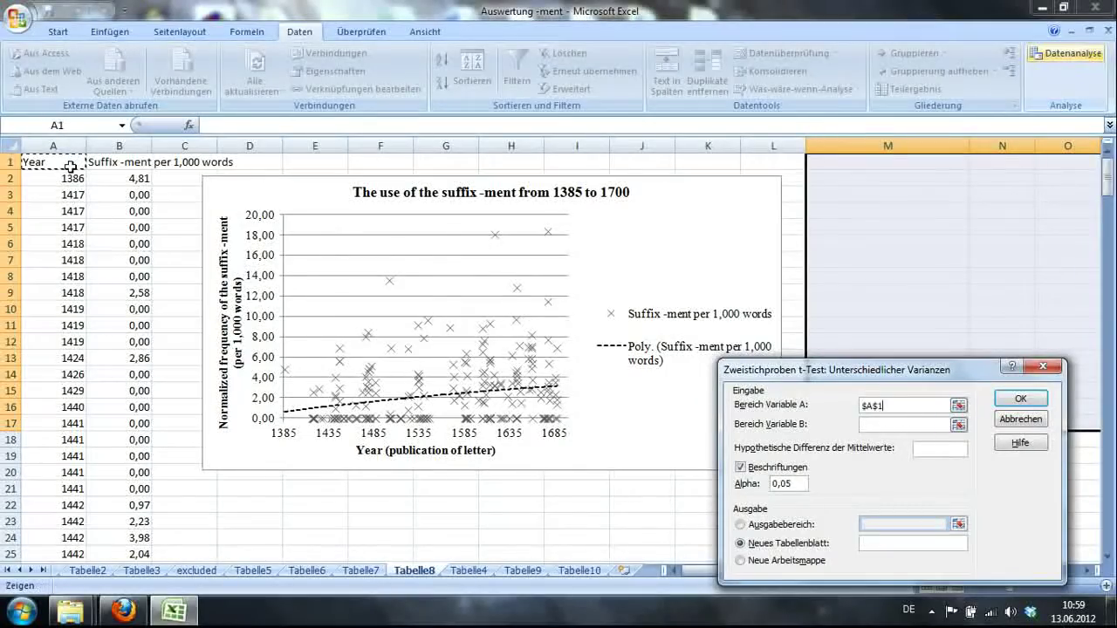
pyautogui.moveTo(69, 166); pyautogui.dragTo(59, 516)
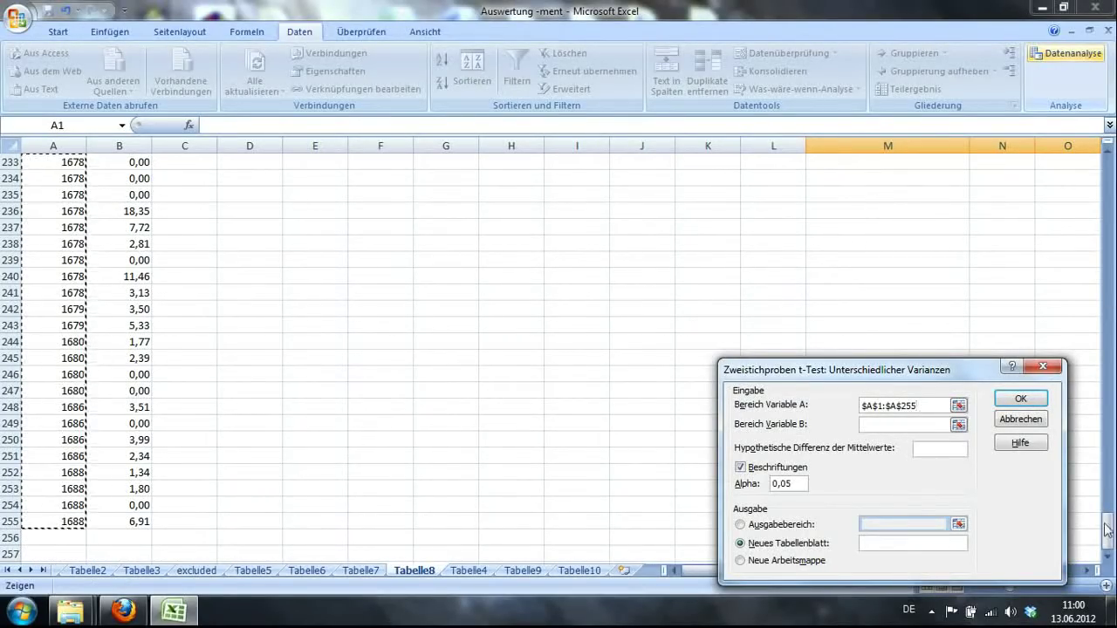
# Set the range of variable B to the suffix -ment frequency column, B1:B255.
pyautogui.moveTo(1106, 528); pyautogui.dragTo(1106, 175)
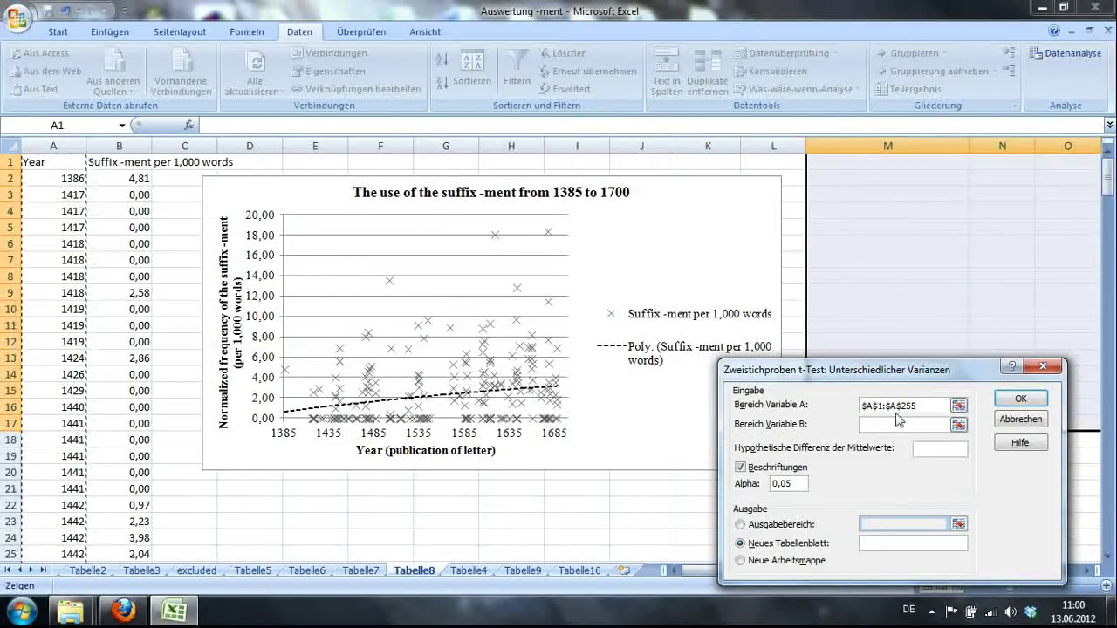
pyautogui.click(899, 424)
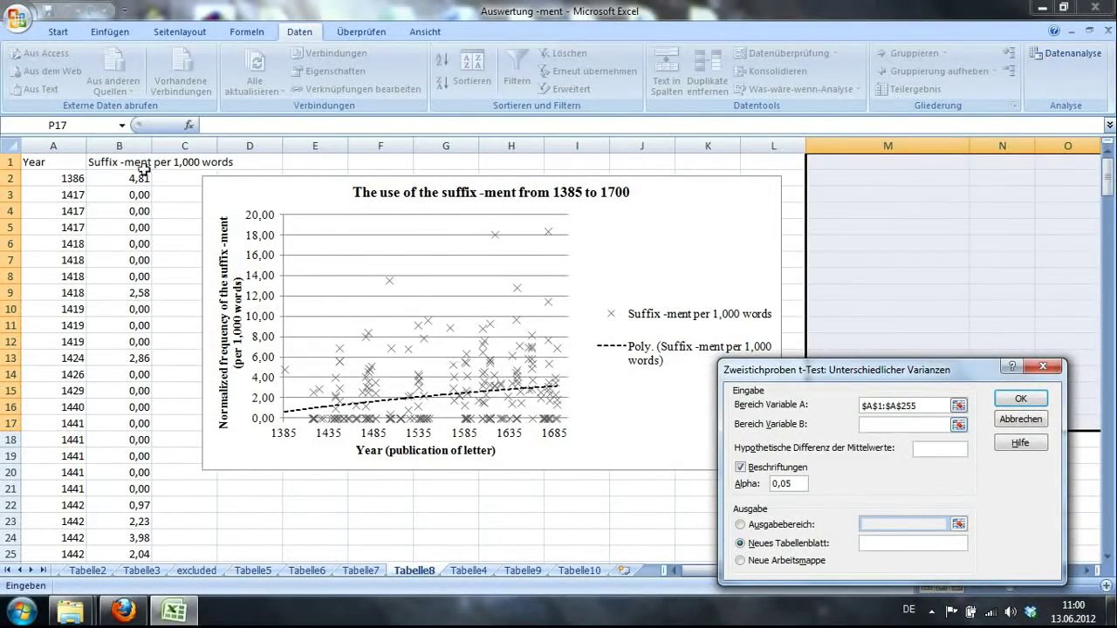
pyautogui.moveTo(125, 163); pyautogui.dragTo(155, 552)
pyautogui.moveTo(130, 621); pyautogui.dragTo(140, 501)
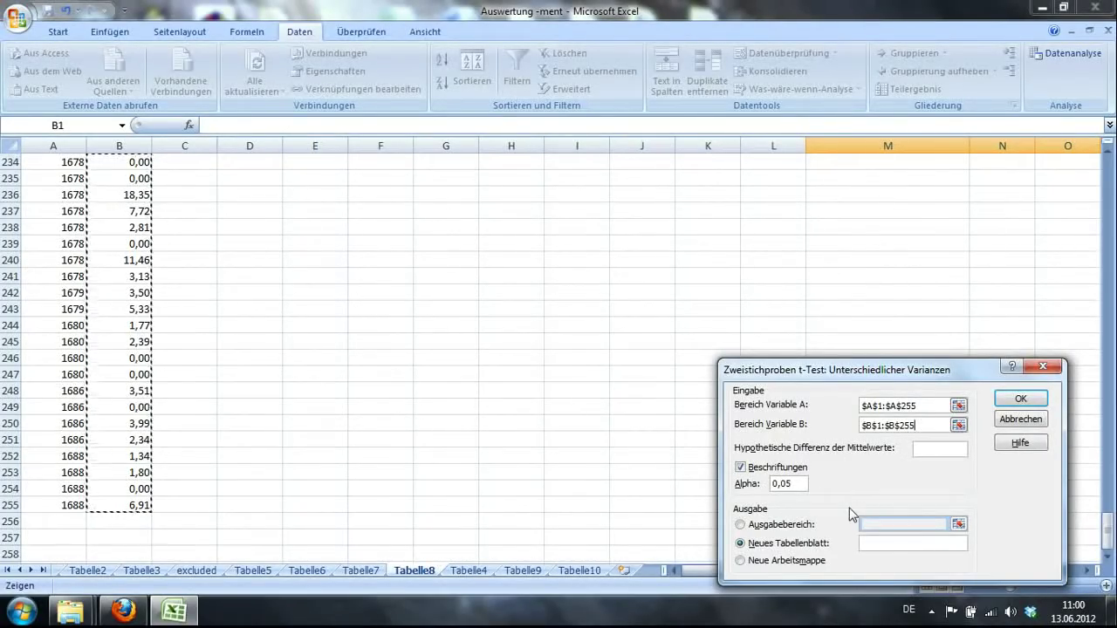
# Set the output range to cell M2 on the current sheet and run the t-test.
pyautogui.click(741, 526)
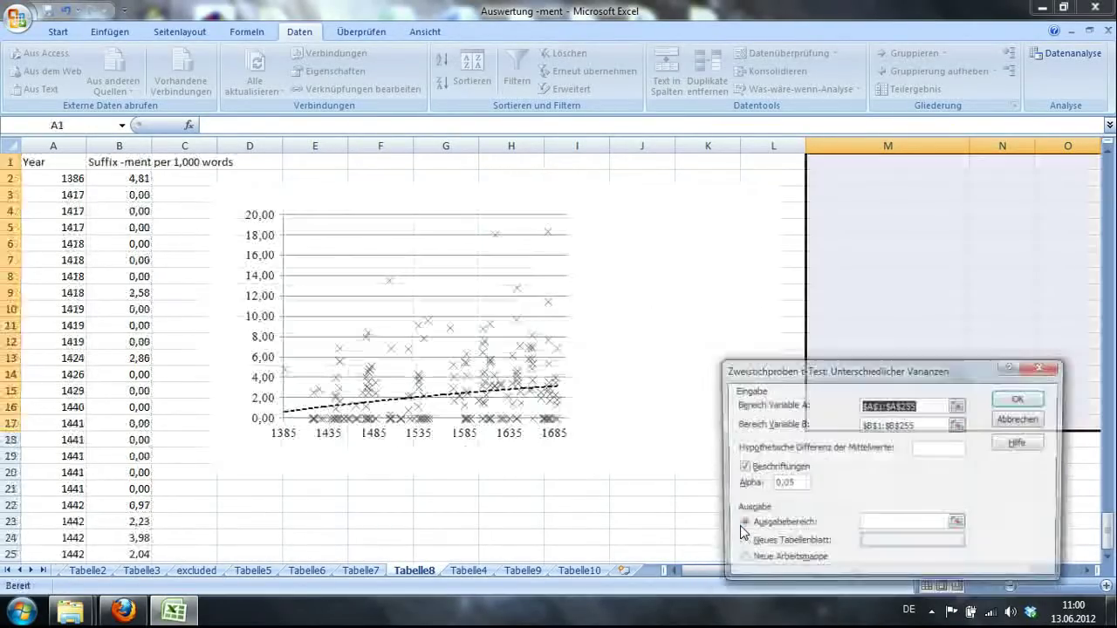
pyautogui.click(873, 525)
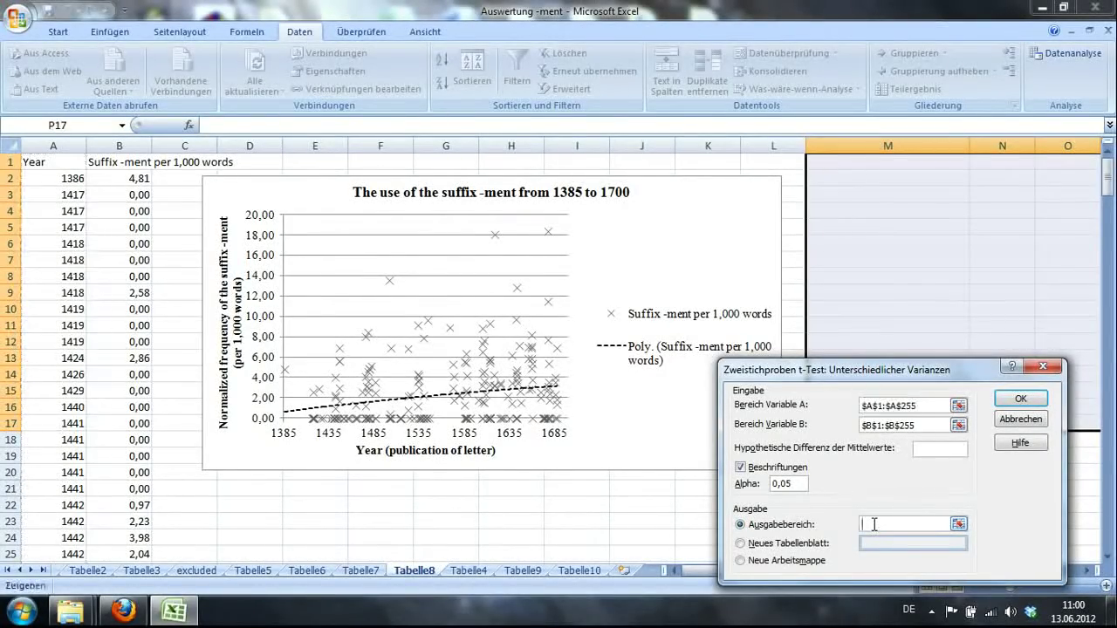
pyautogui.click(823, 180)
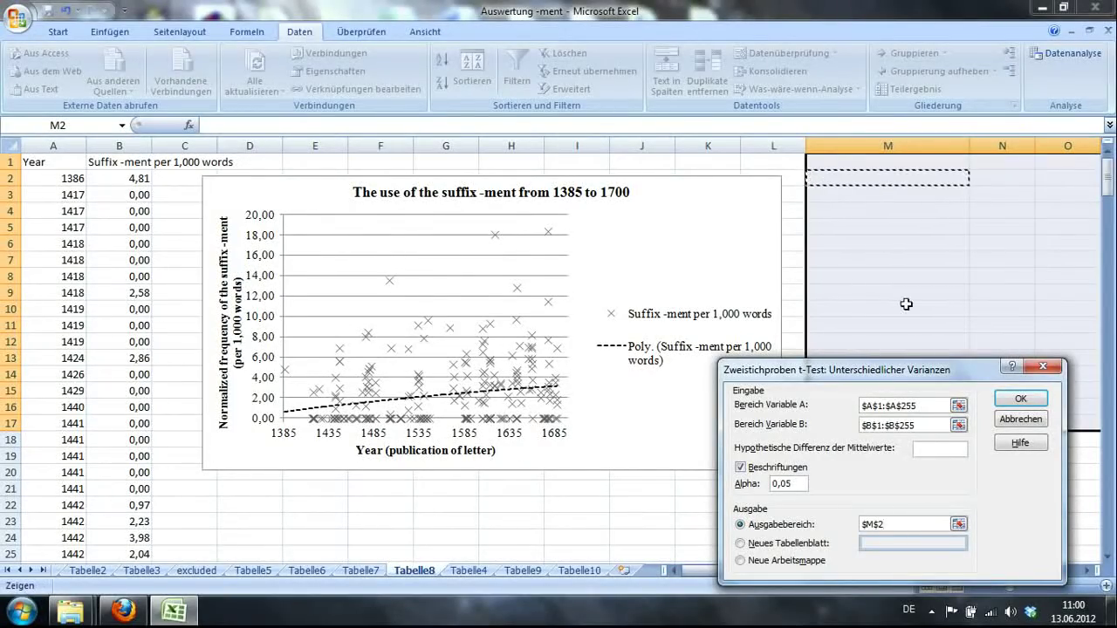
pyautogui.click(1013, 400)
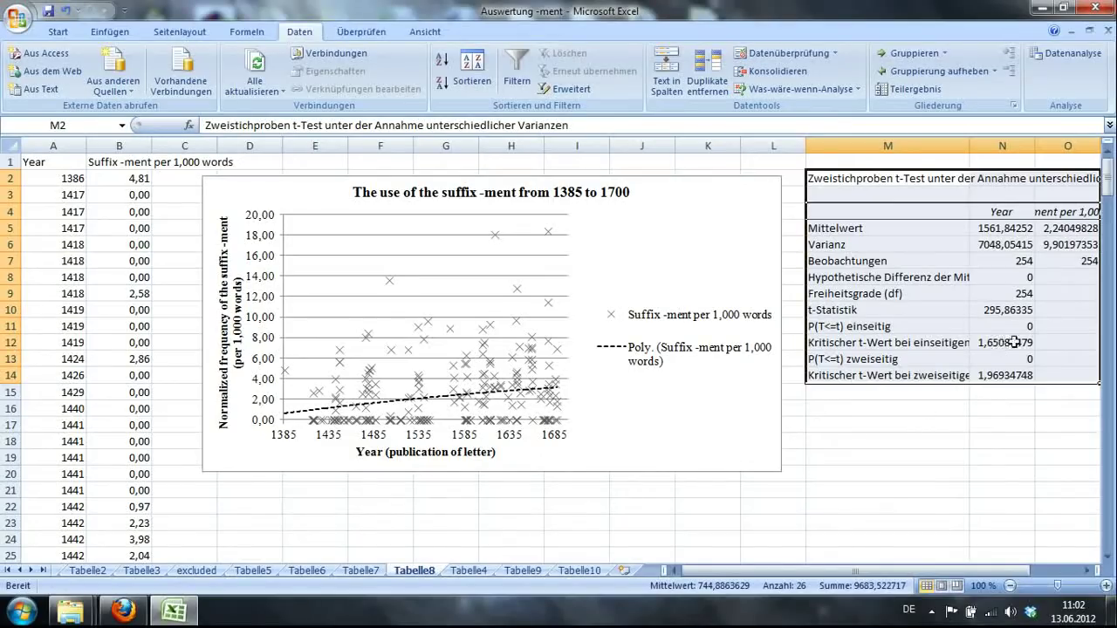
# Fill the t-test result cells M9:N12, from Freiheitsgrade to the one-sided critical t-value, with a light red theme colour.
pyautogui.moveTo(1012, 342); pyautogui.dragTo(912, 290)
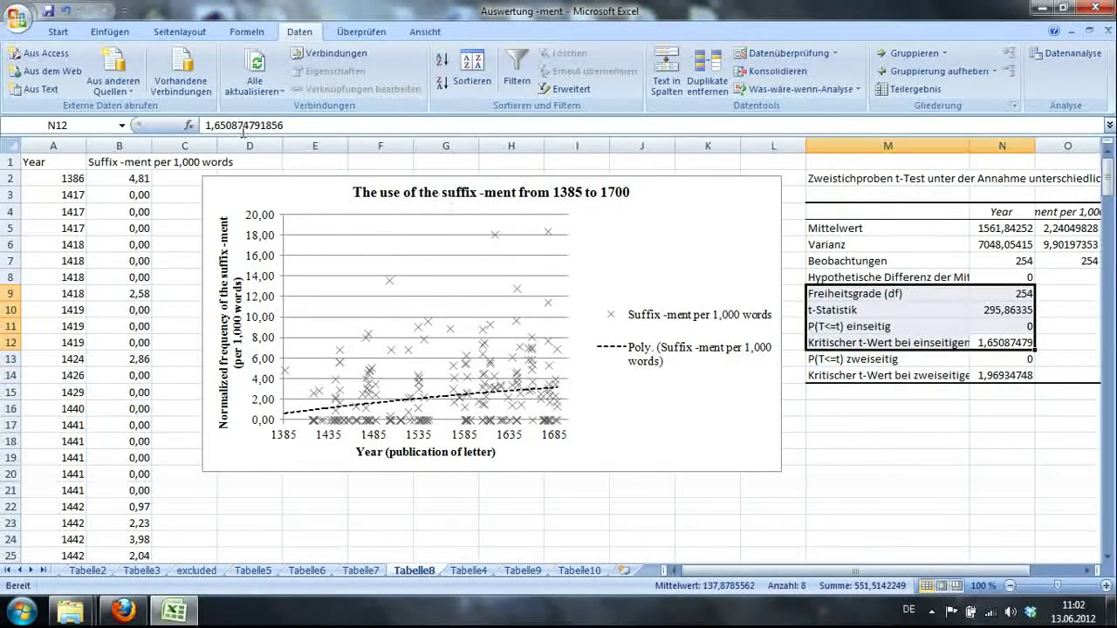
pyautogui.click(57, 31)
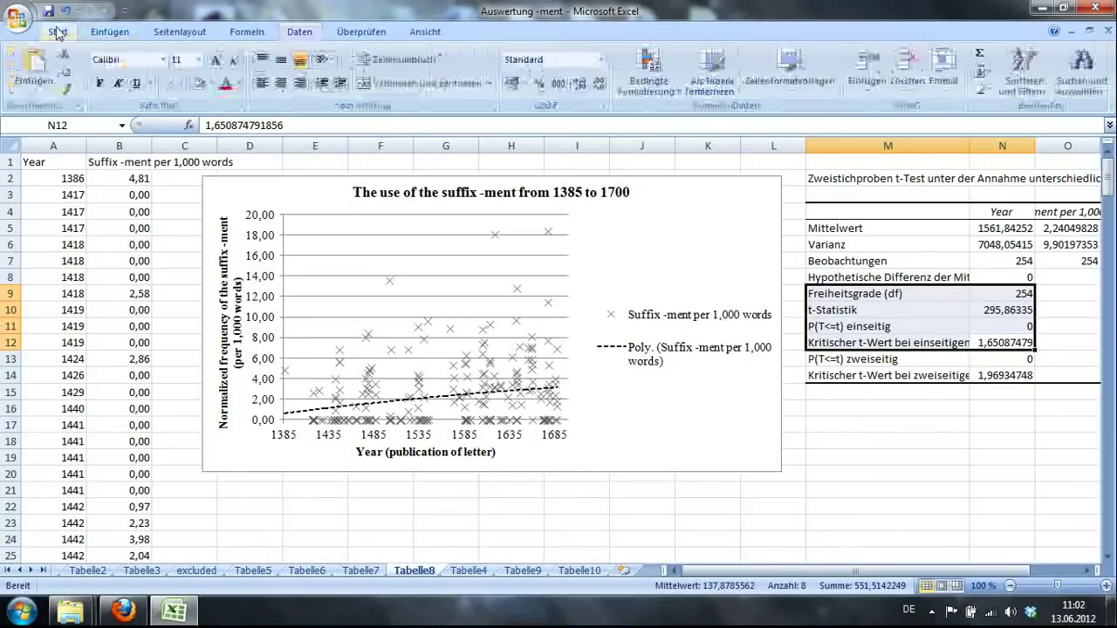
pyautogui.click(210, 83)
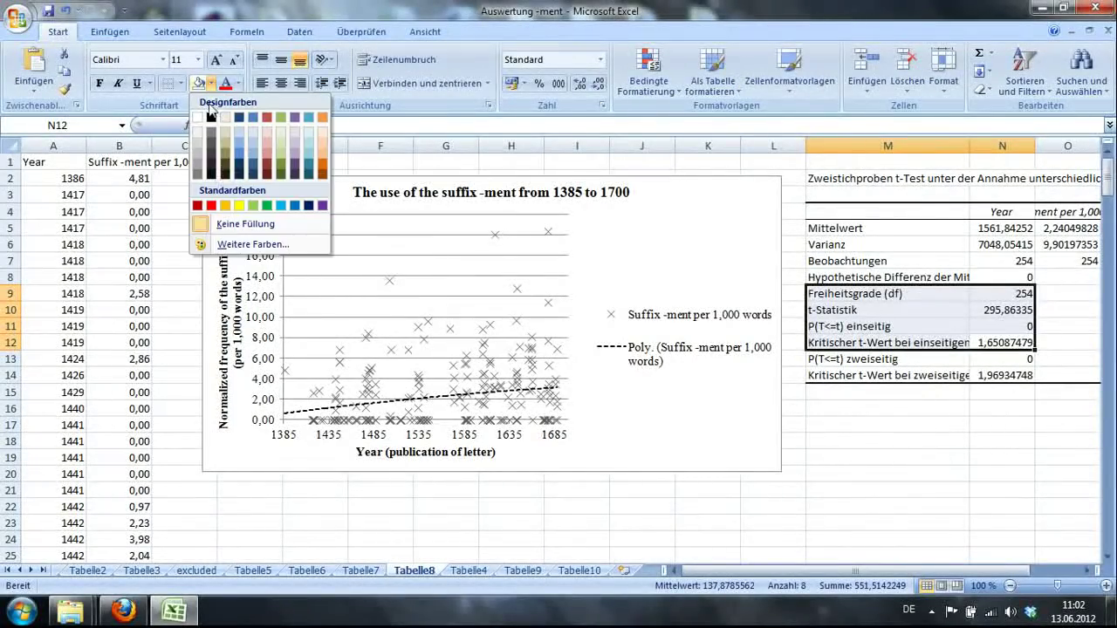
pyautogui.click(267, 147)
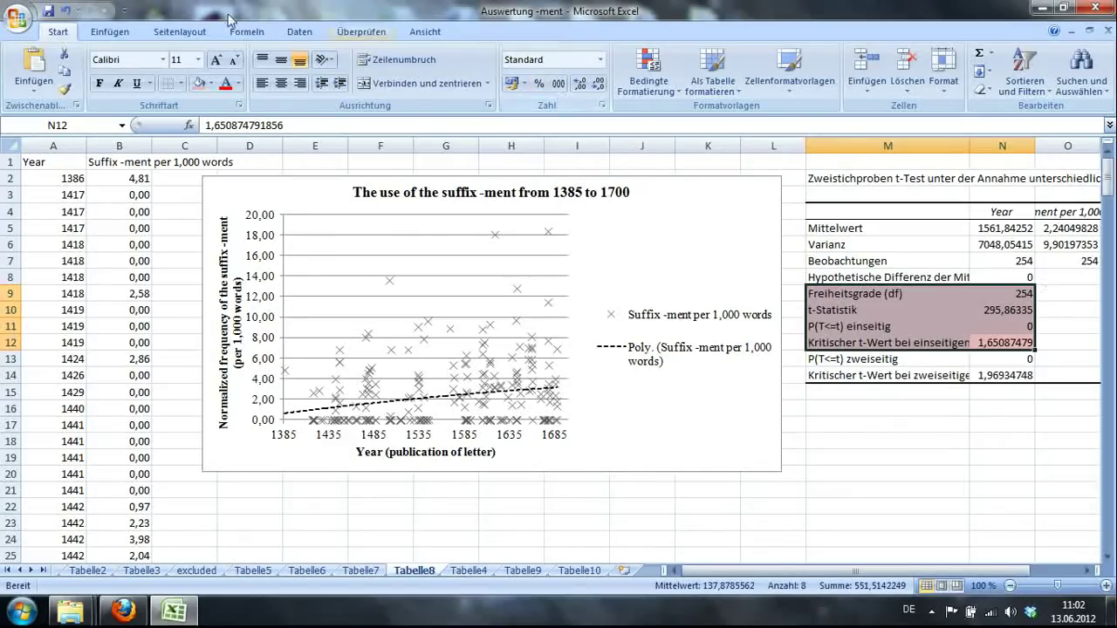
pyautogui.click(299, 32)
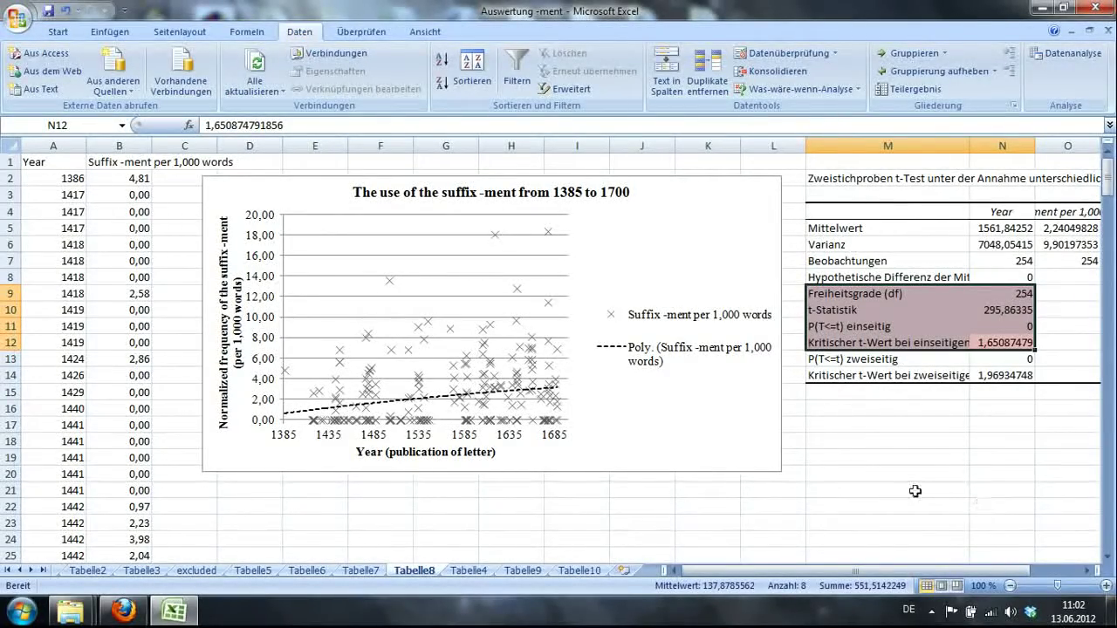
pyautogui.click(931, 610)
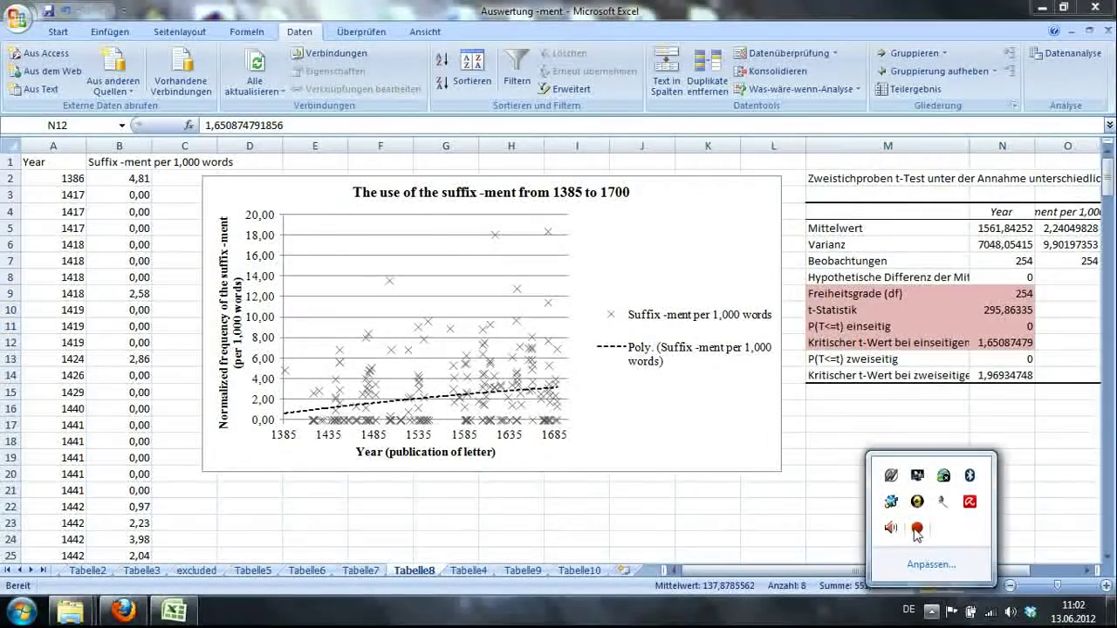